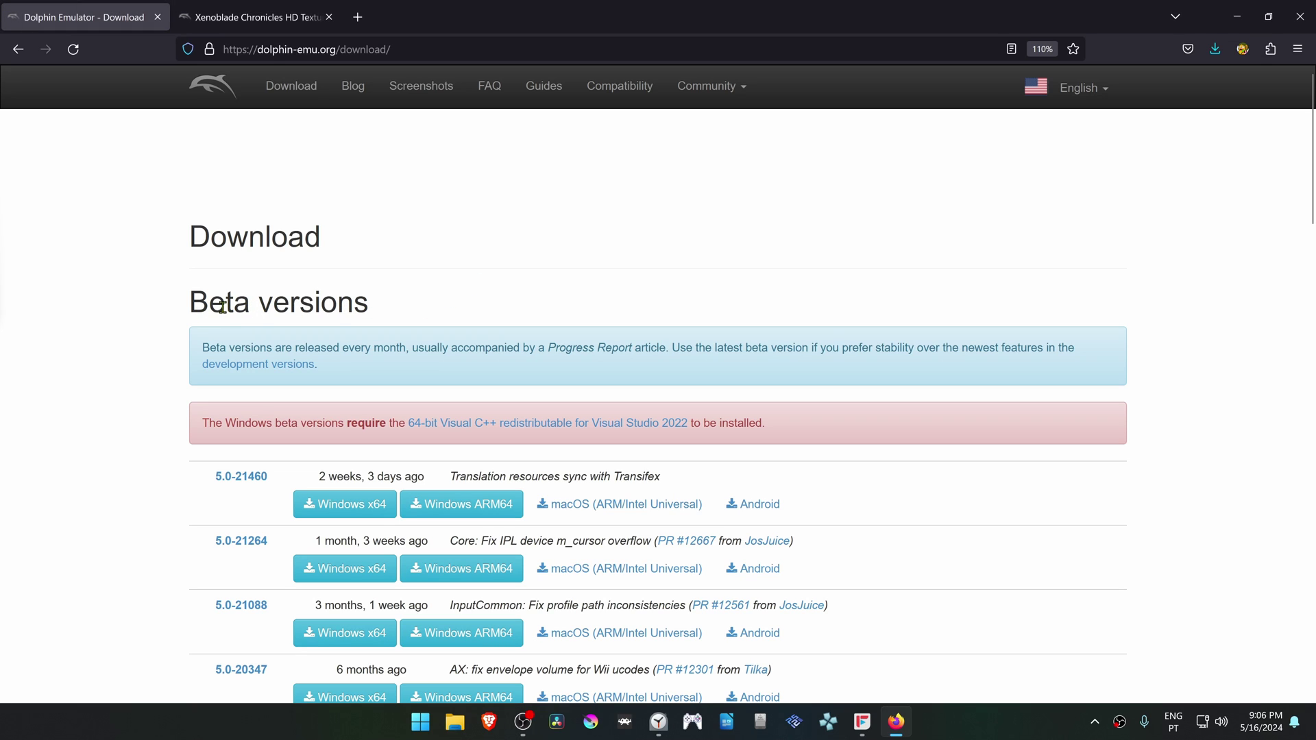
pyautogui.scroll(-3, 237, 308)
pyautogui.scroll(-1, 236, 308)
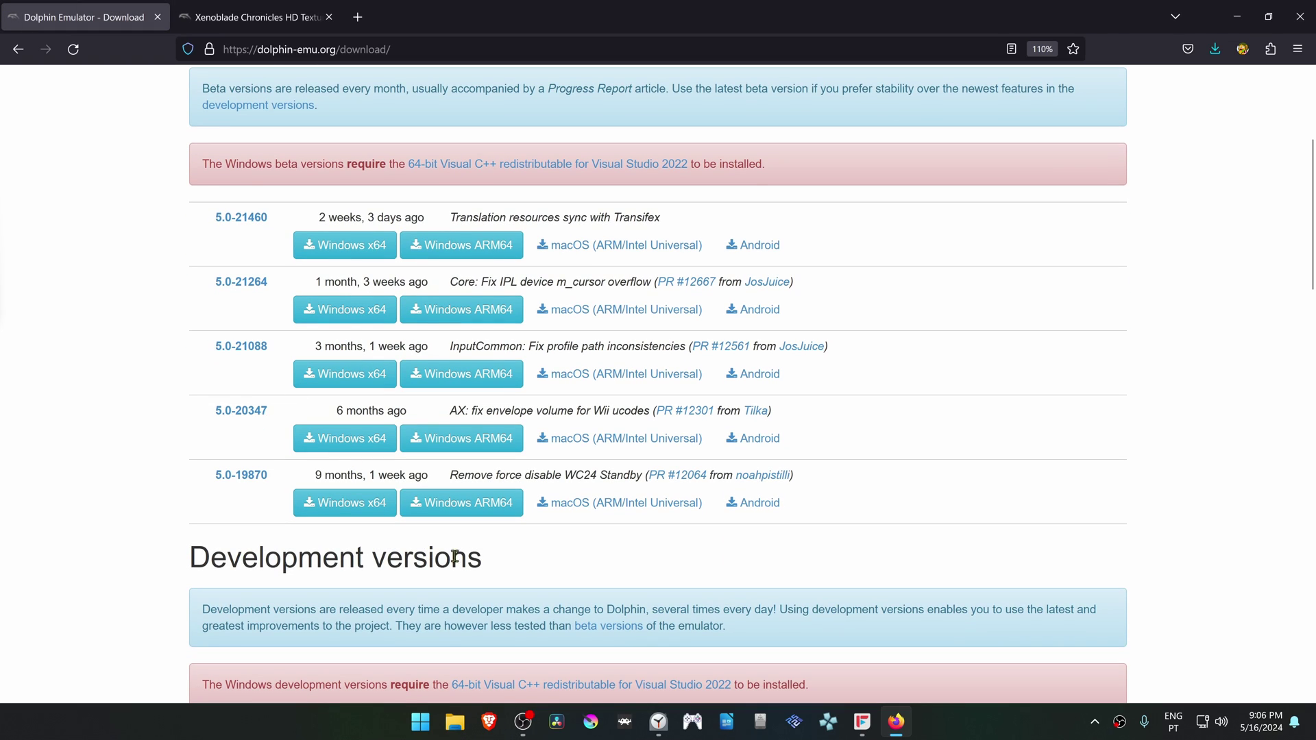
# Step: Switch Firefox to the Xenoblade Chronicles HD Texture Pack v8.52 forum thread tab
pyautogui.click(256, 18)
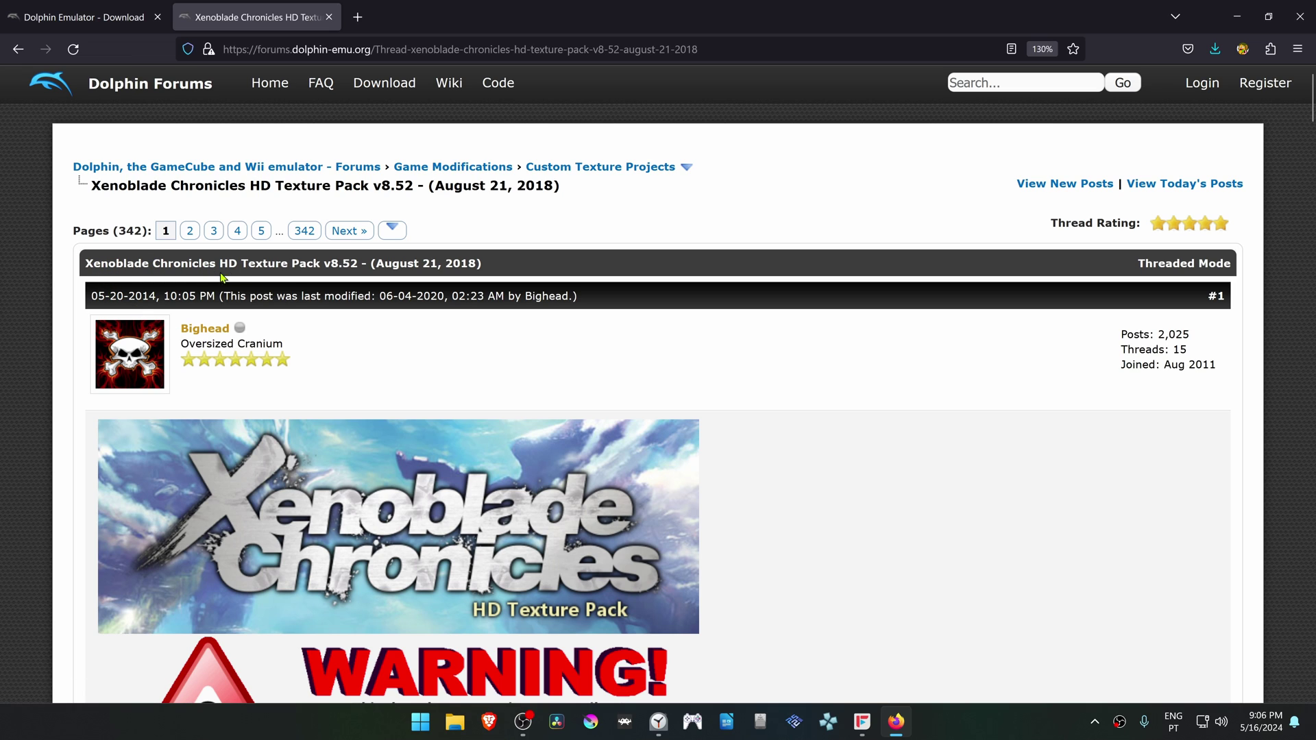
pyautogui.scroll(-3, 556, 310)
pyautogui.scroll(-4, 557, 311)
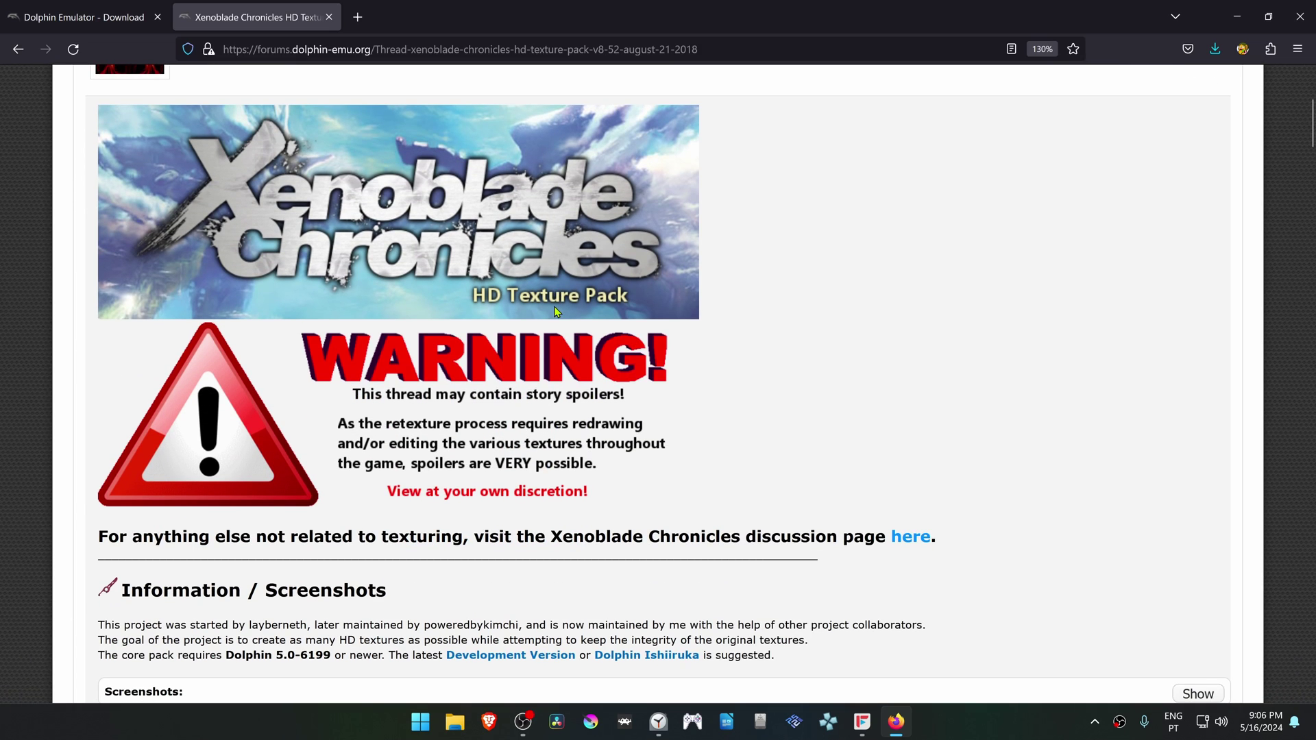
pyautogui.scroll(-3, 556, 311)
pyautogui.scroll(-3, 556, 310)
pyautogui.scroll(-3, 556, 310)
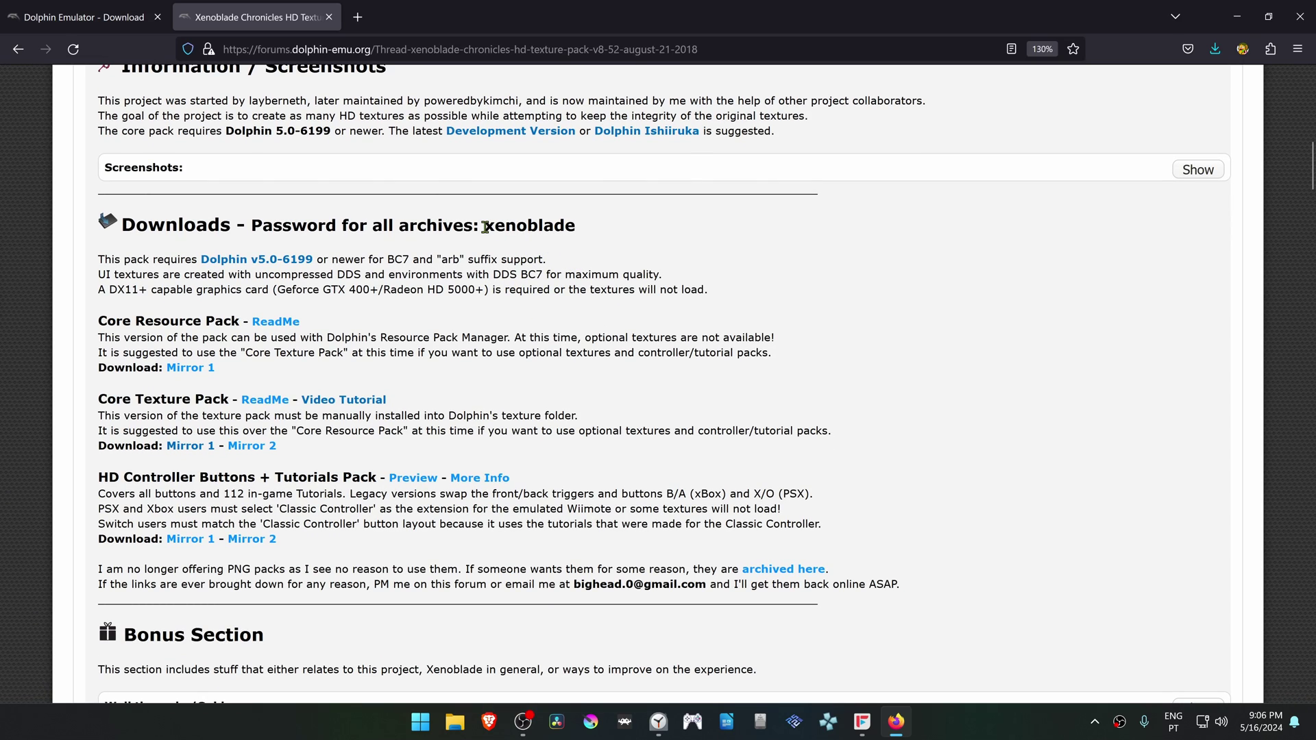
pyautogui.moveTo(483, 226); pyautogui.dragTo(578, 229)
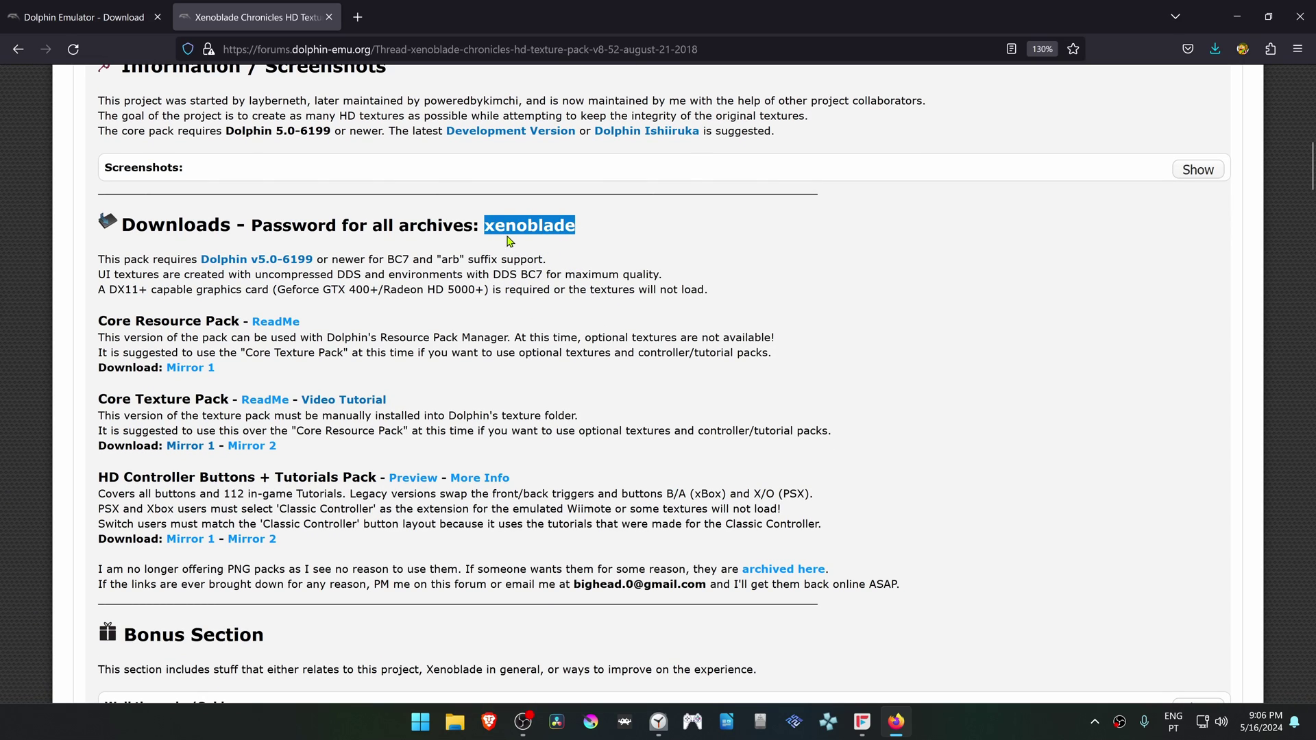
pyautogui.click(476, 392)
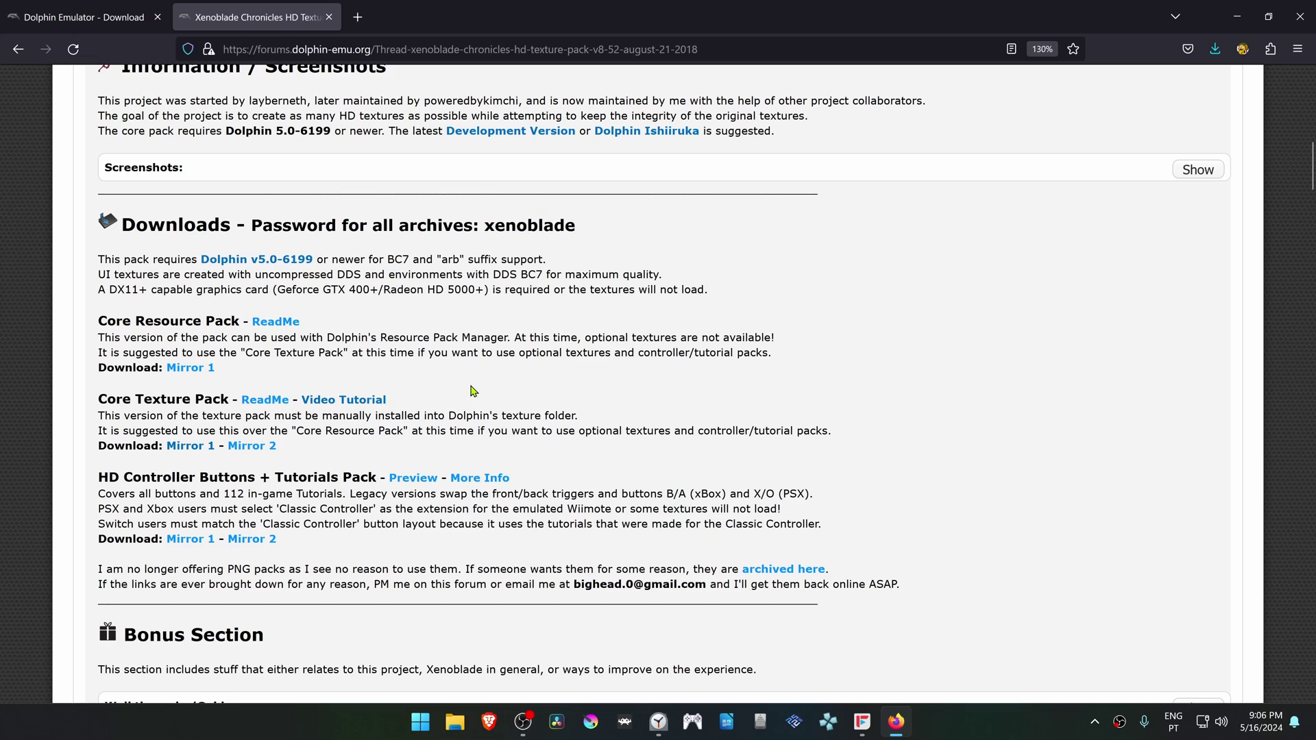
pyautogui.moveTo(98, 399); pyautogui.dragTo(229, 401)
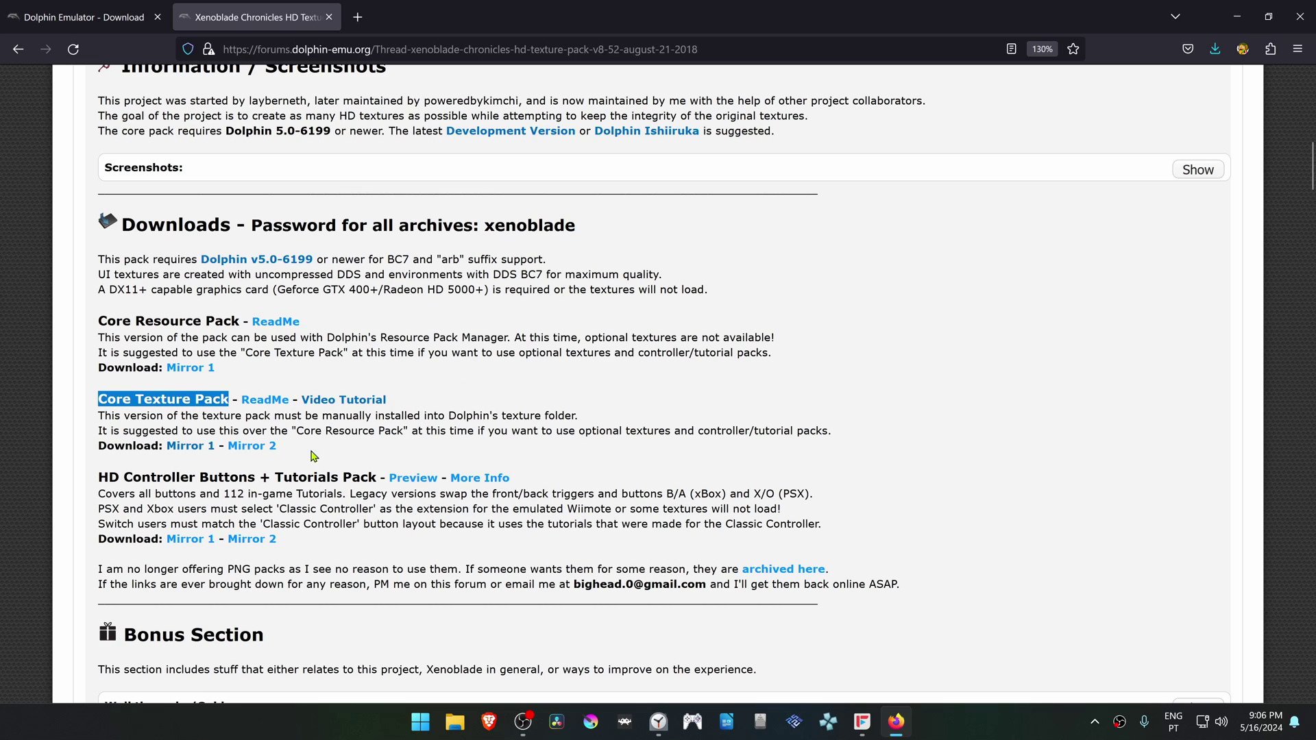
pyautogui.click(191, 447)
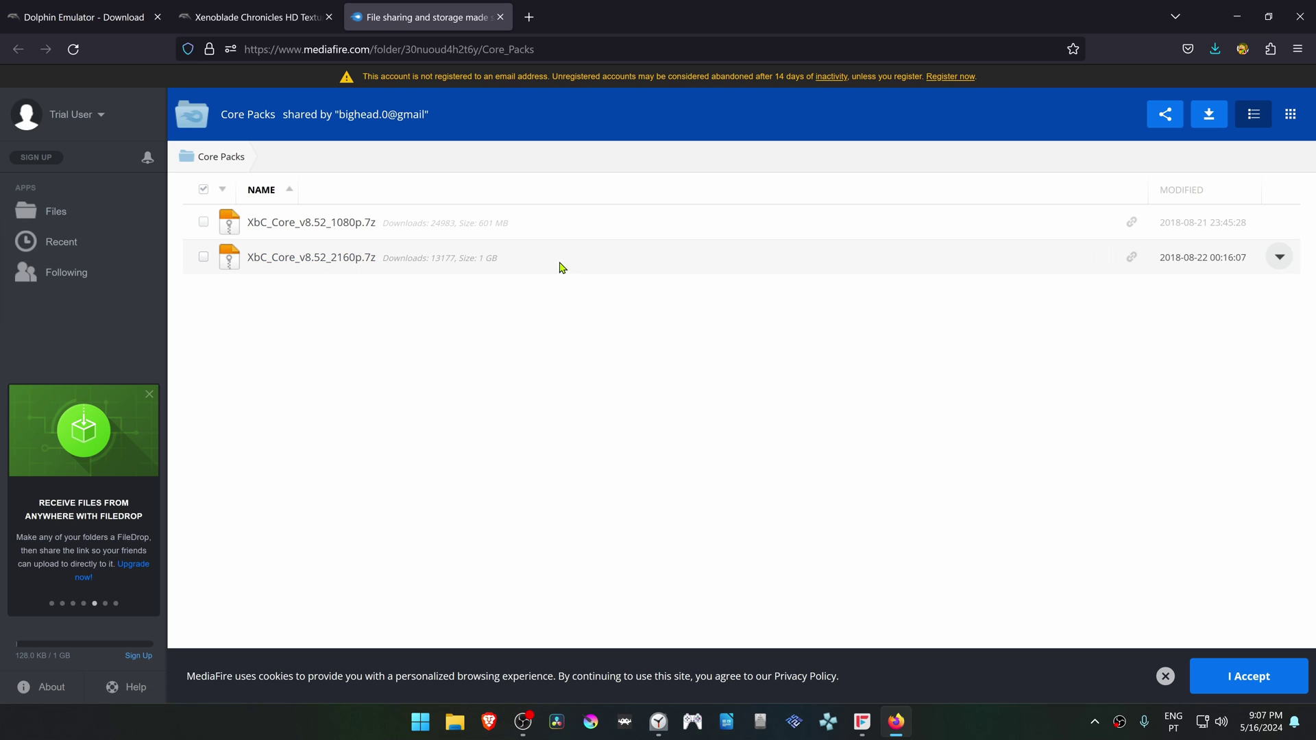
# Step: Download XbC_Core_v8.52_2160p.7z from the MediaFire Core Packs folder to the Desktop
pyautogui.click(1281, 259)
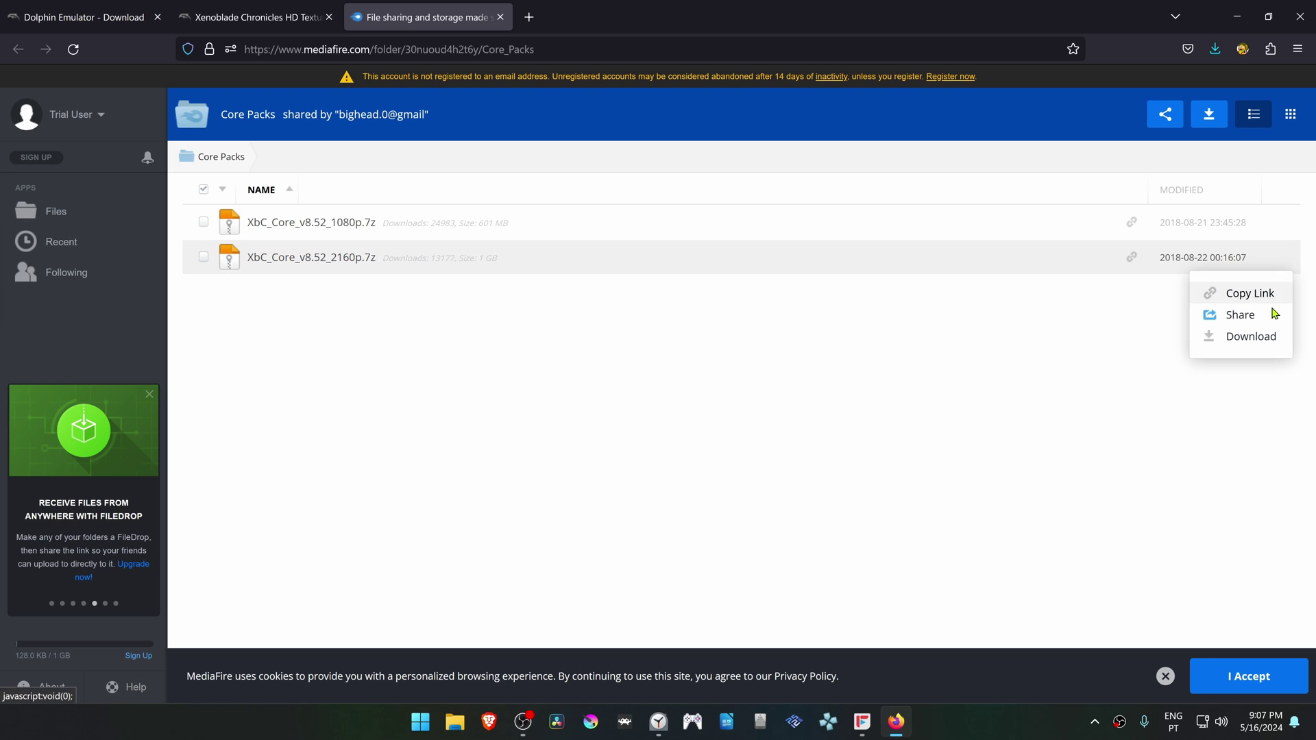
pyautogui.click(1256, 340)
pyautogui.click(939, 198)
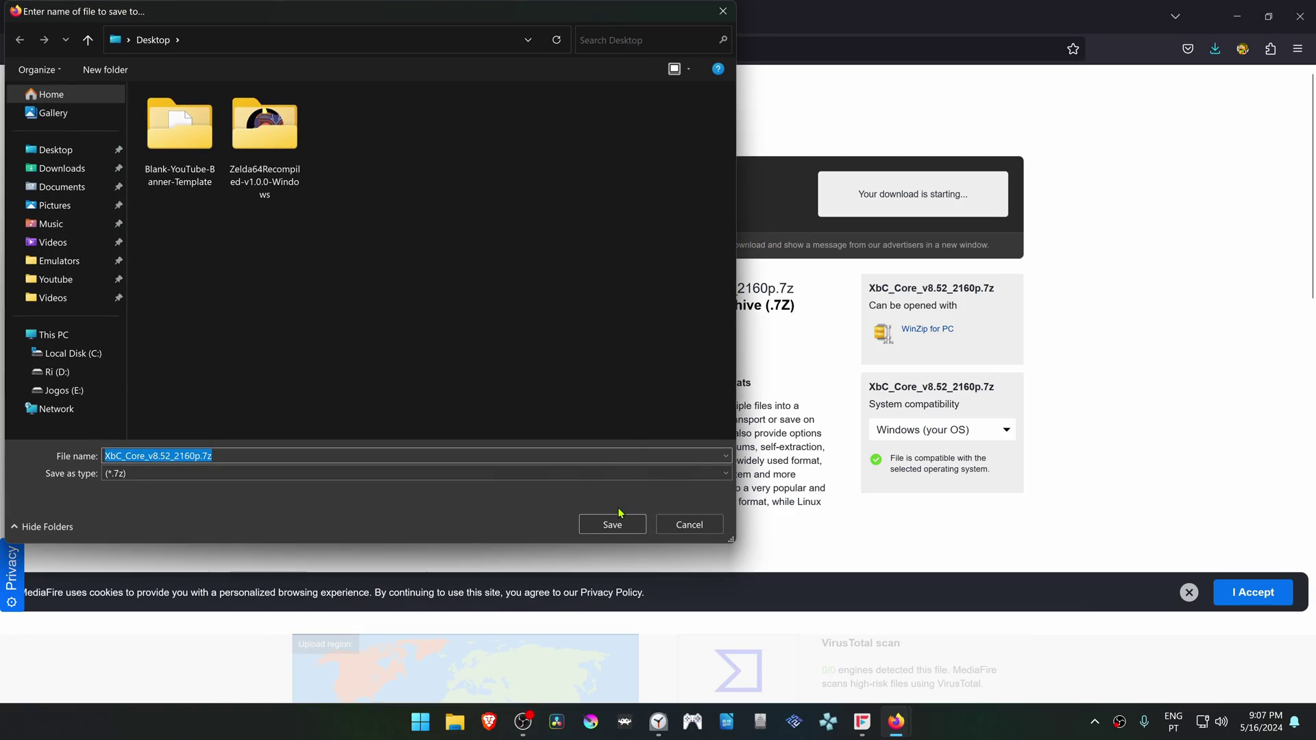
pyautogui.click(613, 525)
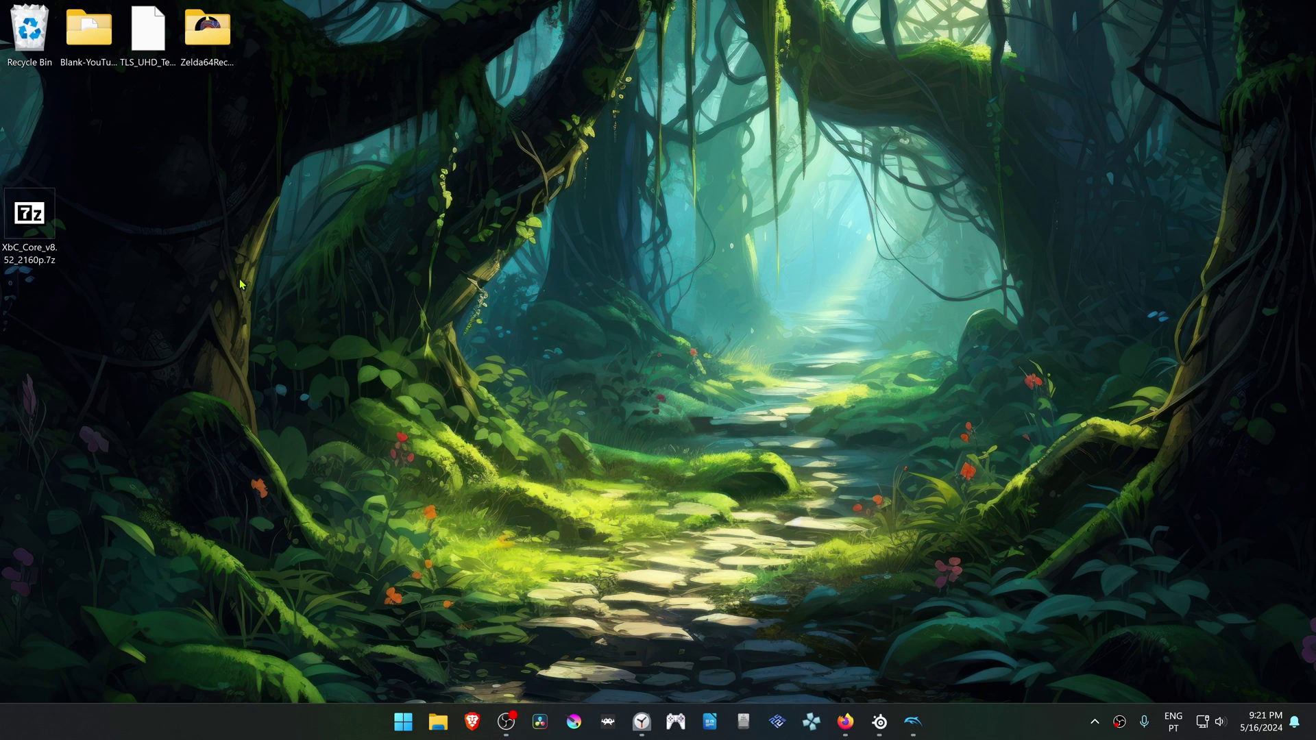
pyautogui.rightClick(38, 221)
pyautogui.moveTo(154, 273)
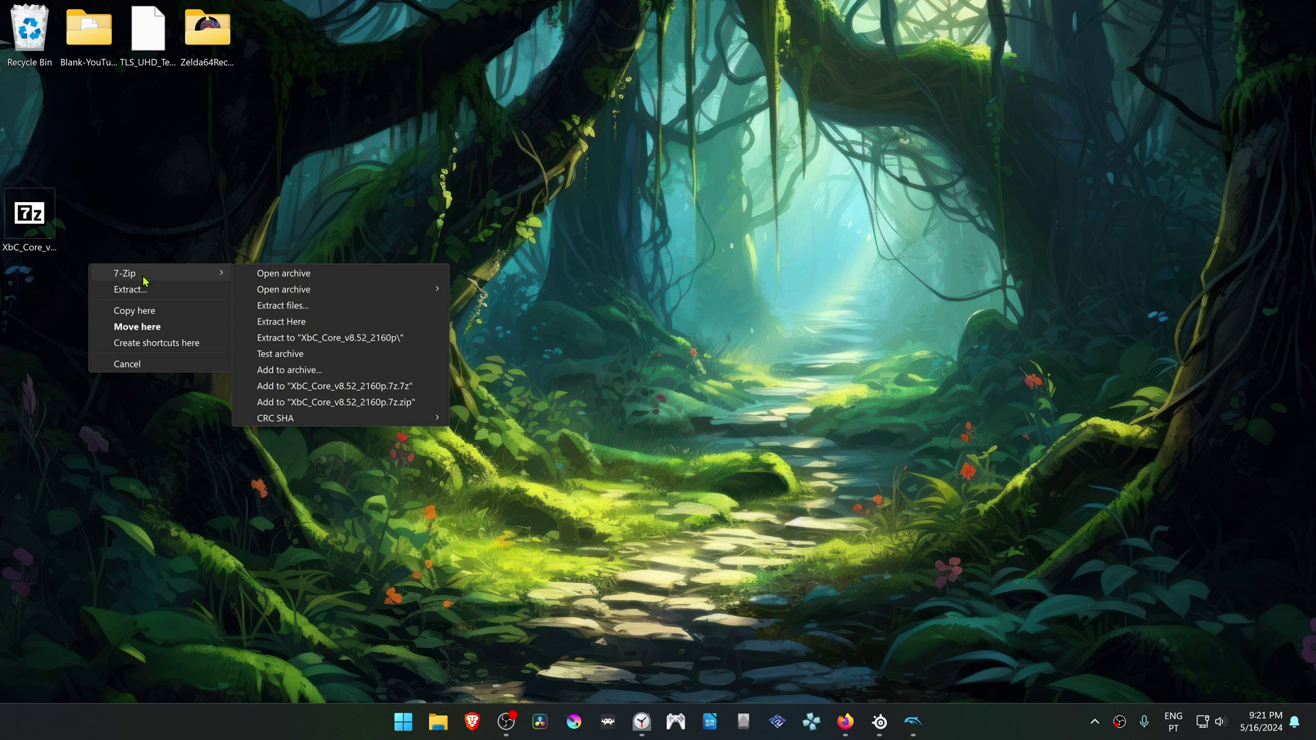
pyautogui.click(310, 339)
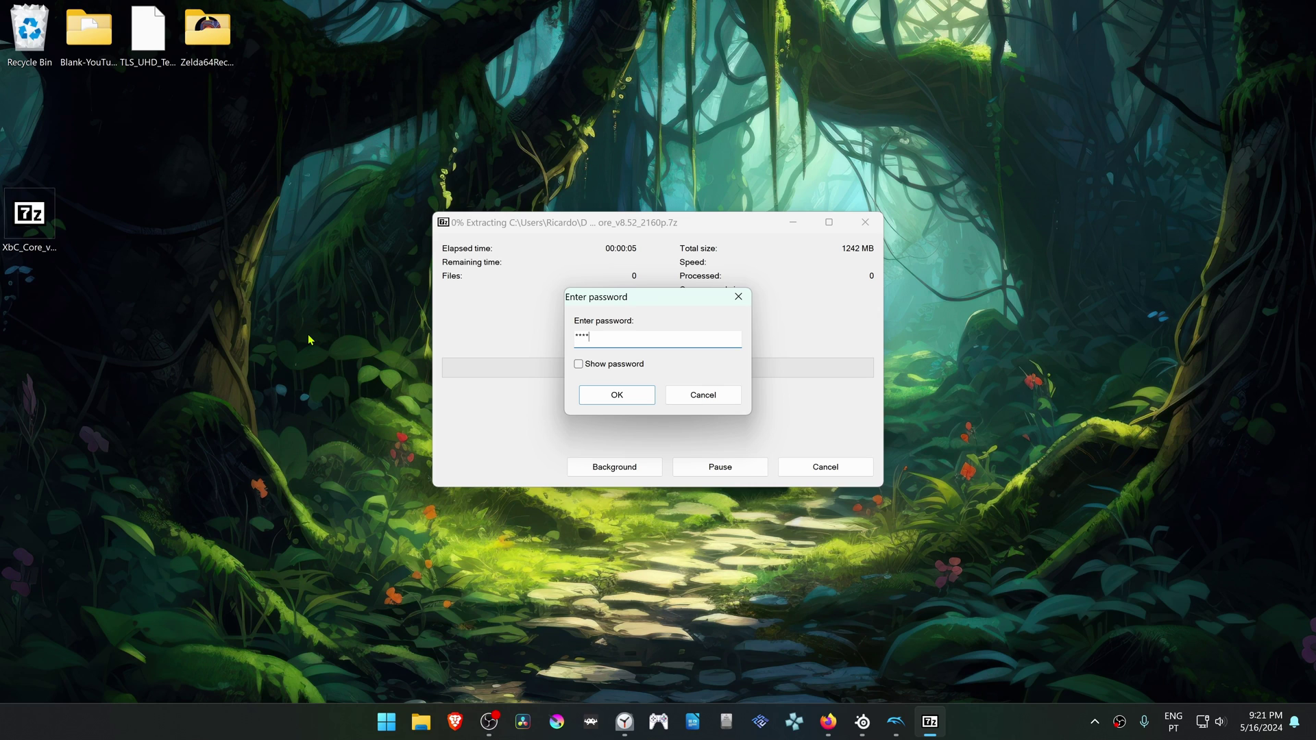
pyautogui.press('Return')
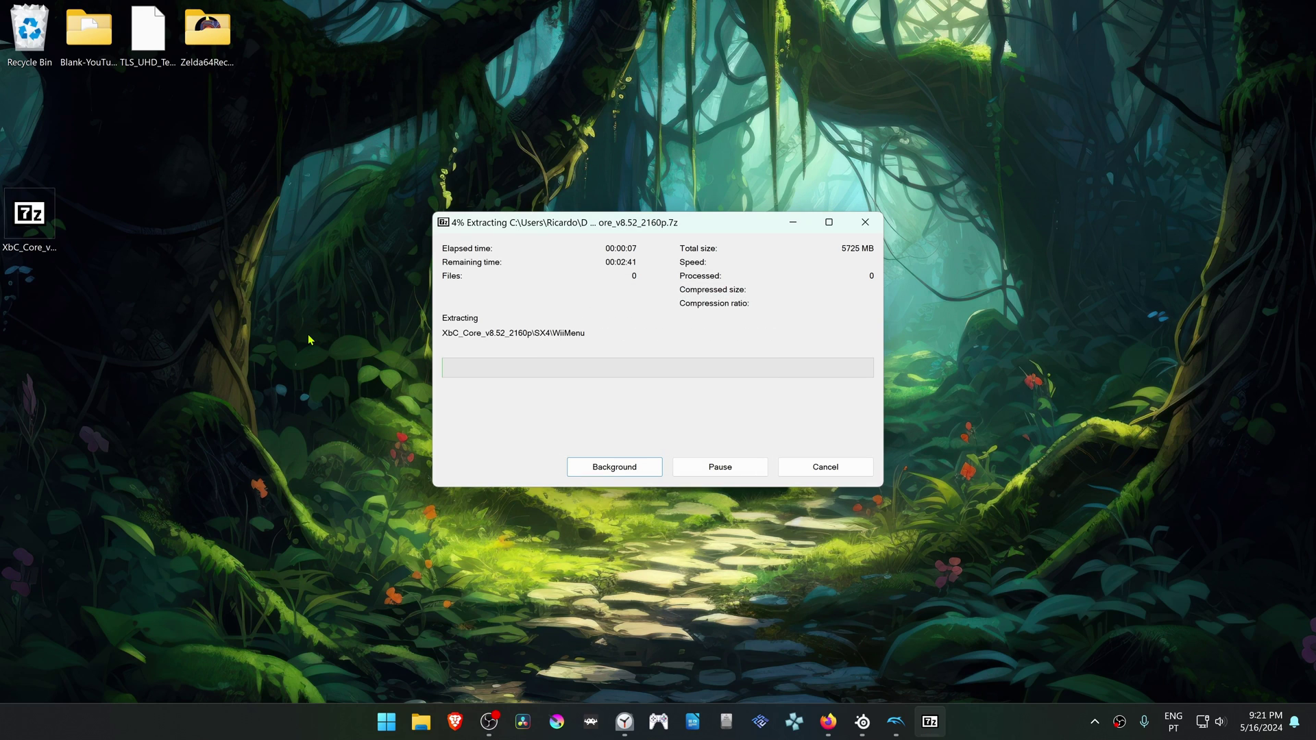
pyautogui.doubleClick(30, 123)
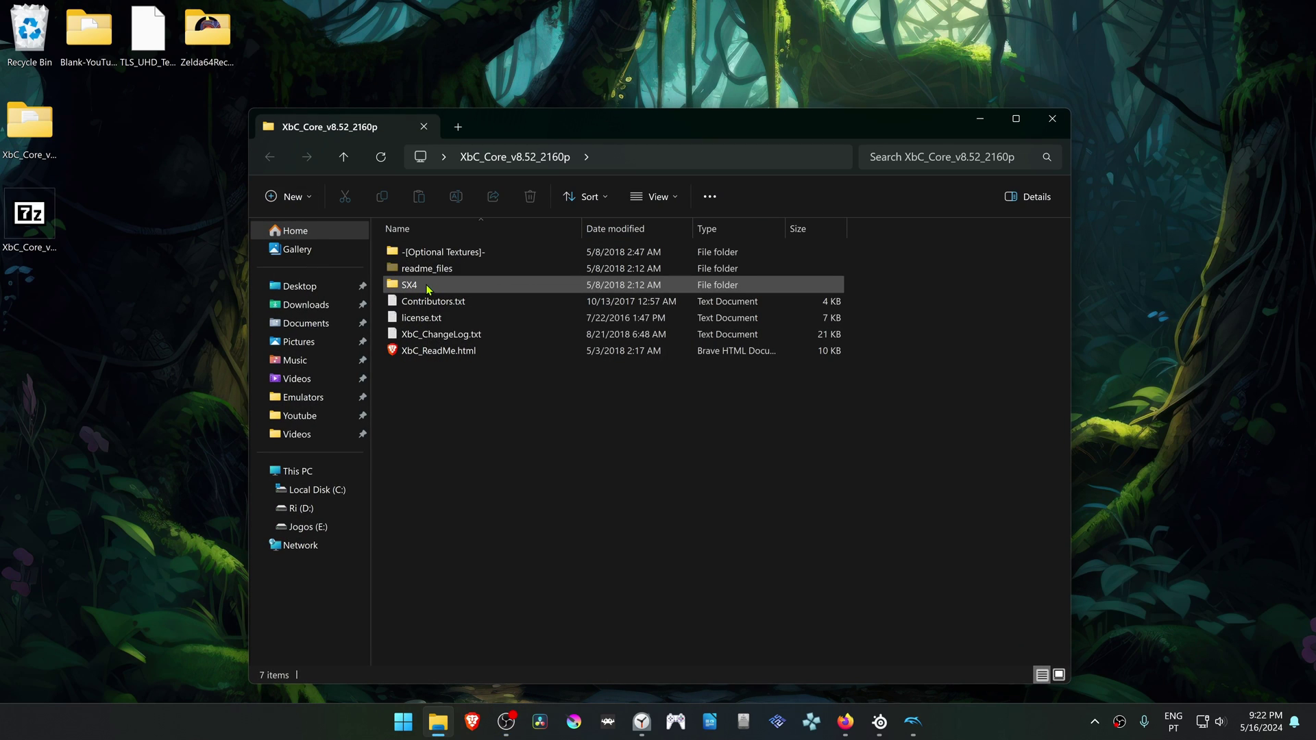
# Step: Copy the SX4 texture folder from the extracted pack
pyautogui.rightClick(428, 293)
pyautogui.rightClick(412, 287)
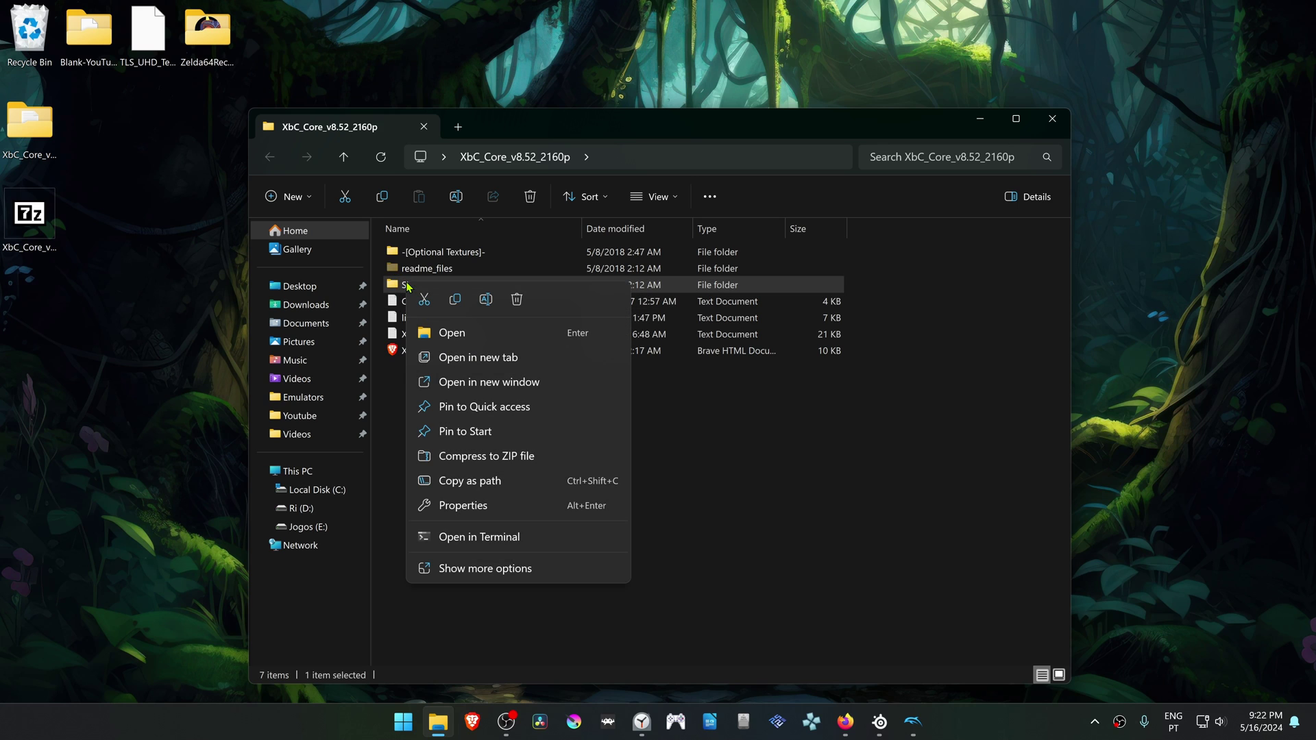
pyautogui.press('Escape')
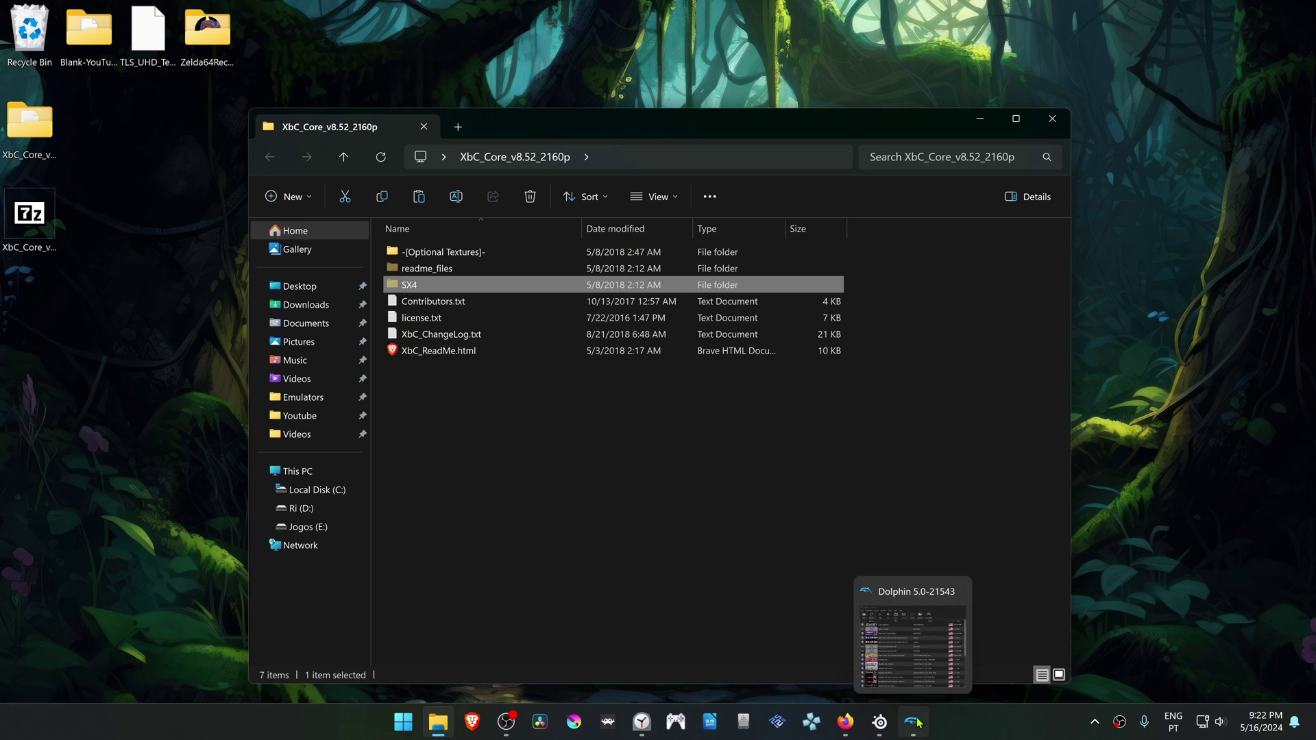
# Step: Paste SX4 into Dolphin's user Load\Textures folder, reached via File > Open User Folder
pyautogui.click(912, 722)
pyautogui.click(461, 159)
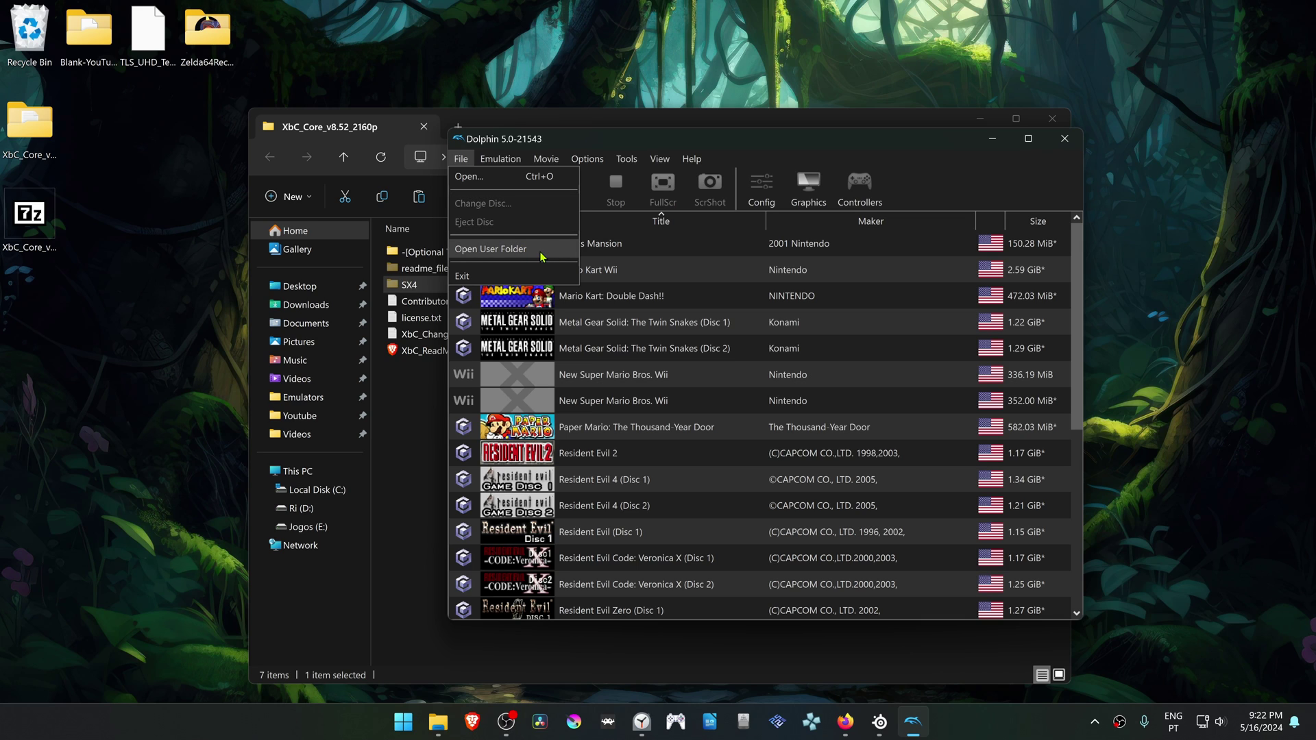
pyautogui.click(541, 254)
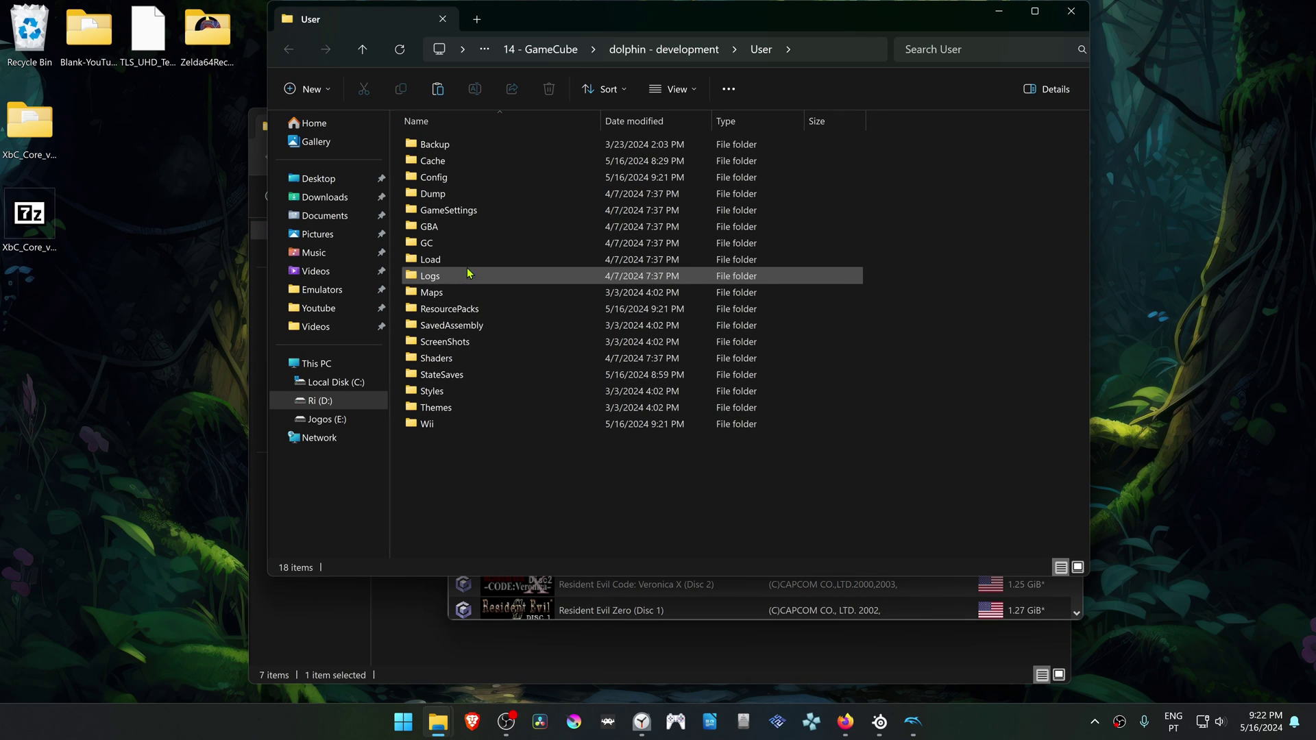
pyautogui.doubleClick(432, 259)
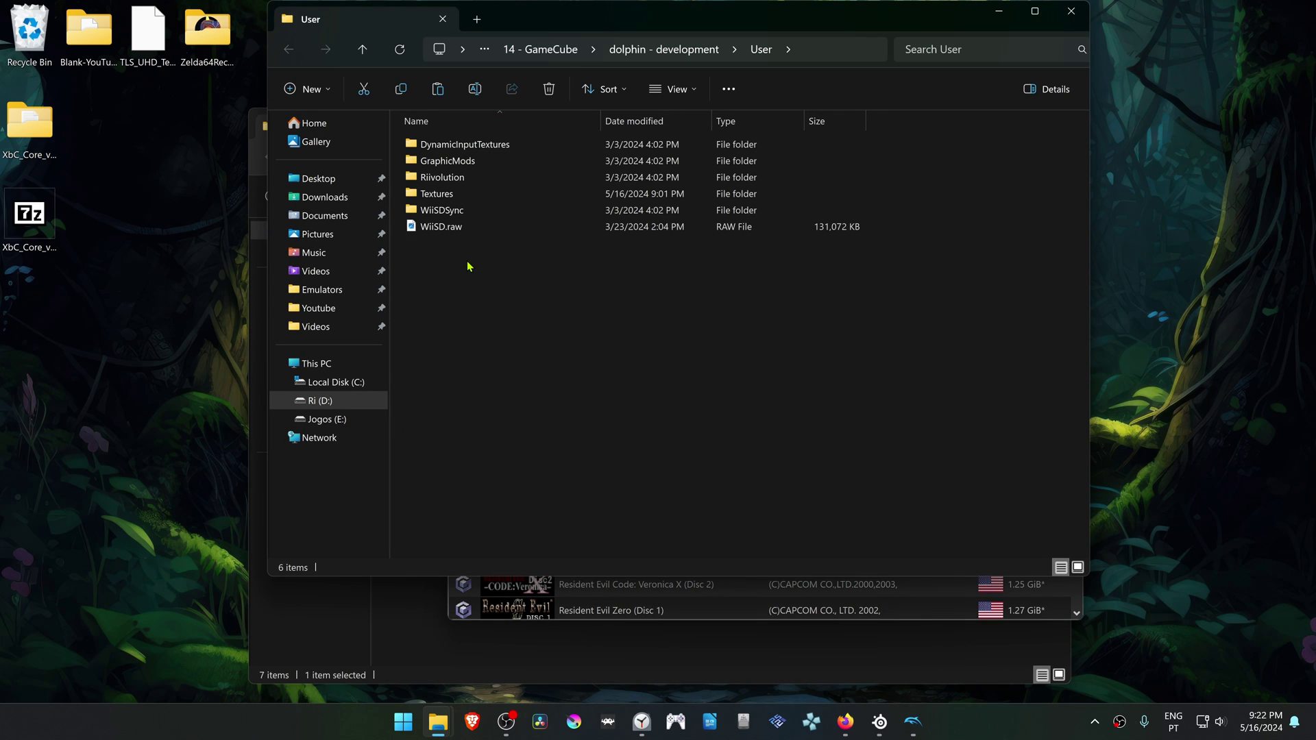
pyautogui.doubleClick(457, 197)
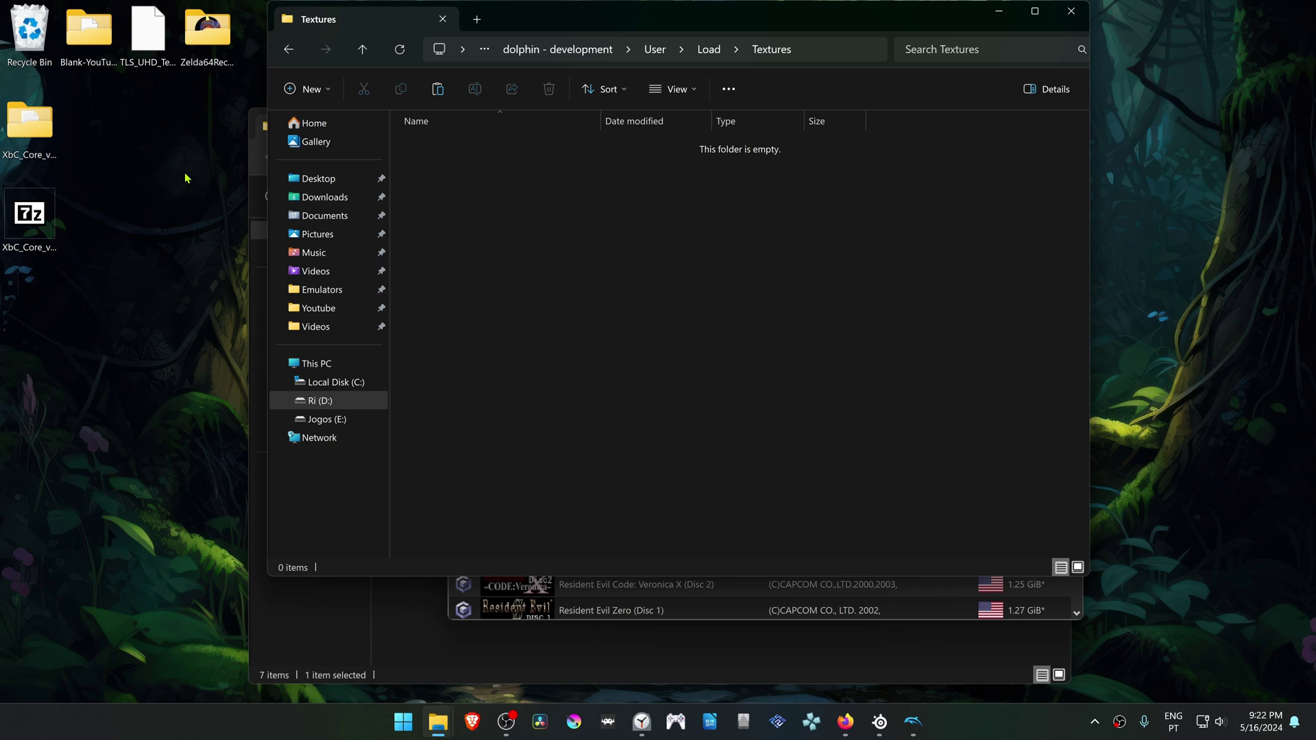
pyautogui.rightClick(501, 288)
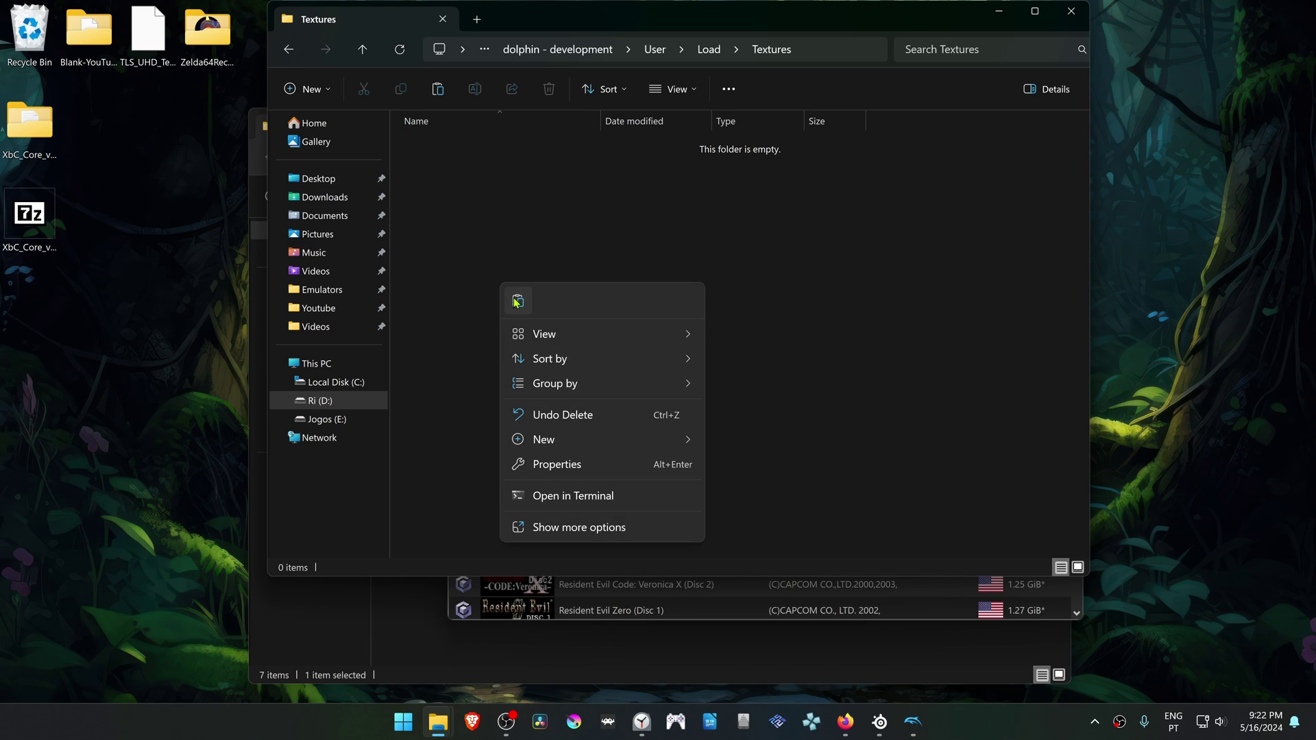
pyautogui.click(515, 303)
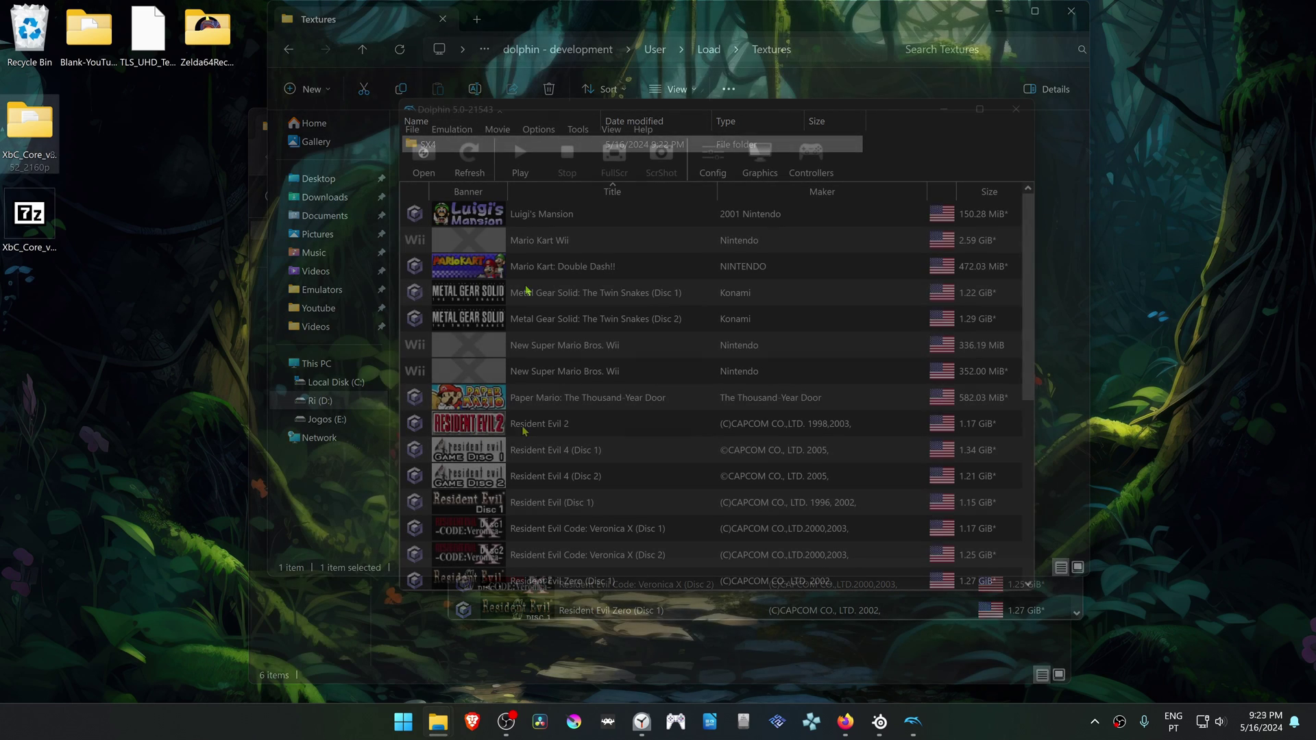
# Step: Set the Enhancements internal resolution to 6x Native (3840x3168) for 4K in Dolphin's graphics settings
pyautogui.click(538, 130)
pyautogui.click(556, 175)
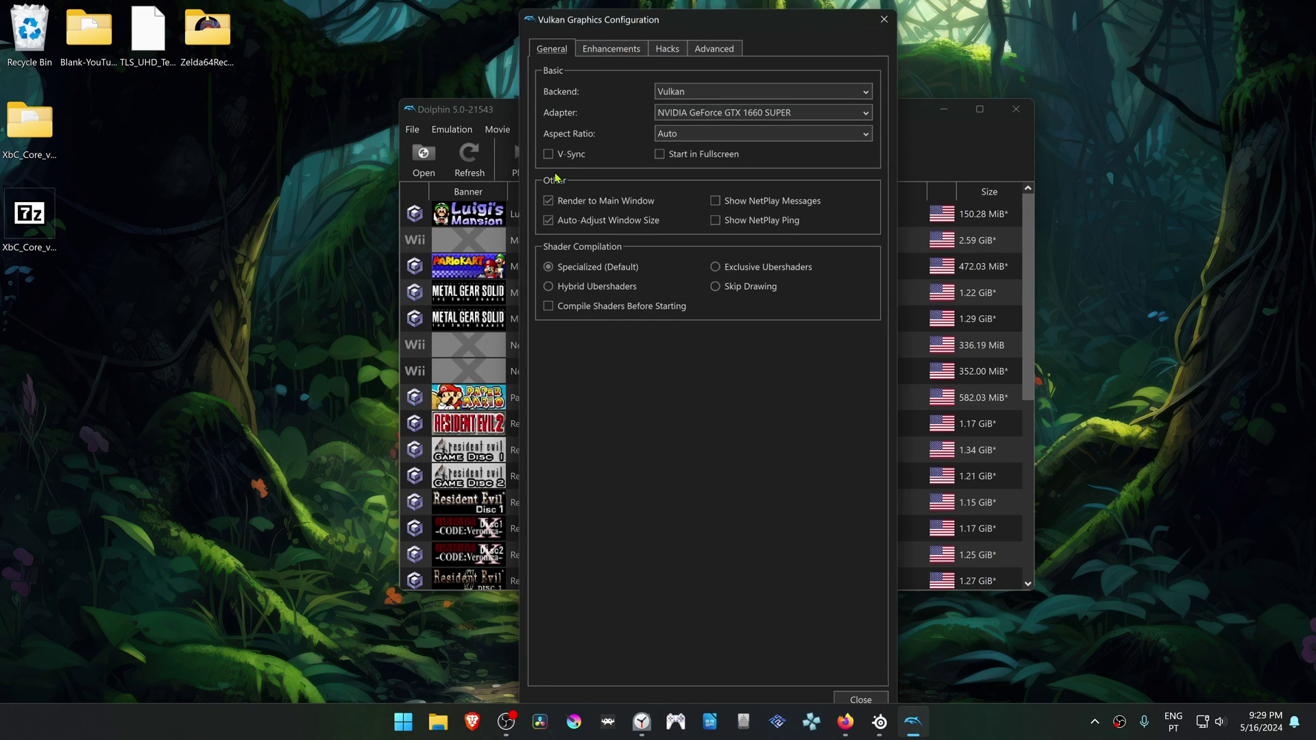
pyautogui.click(611, 41)
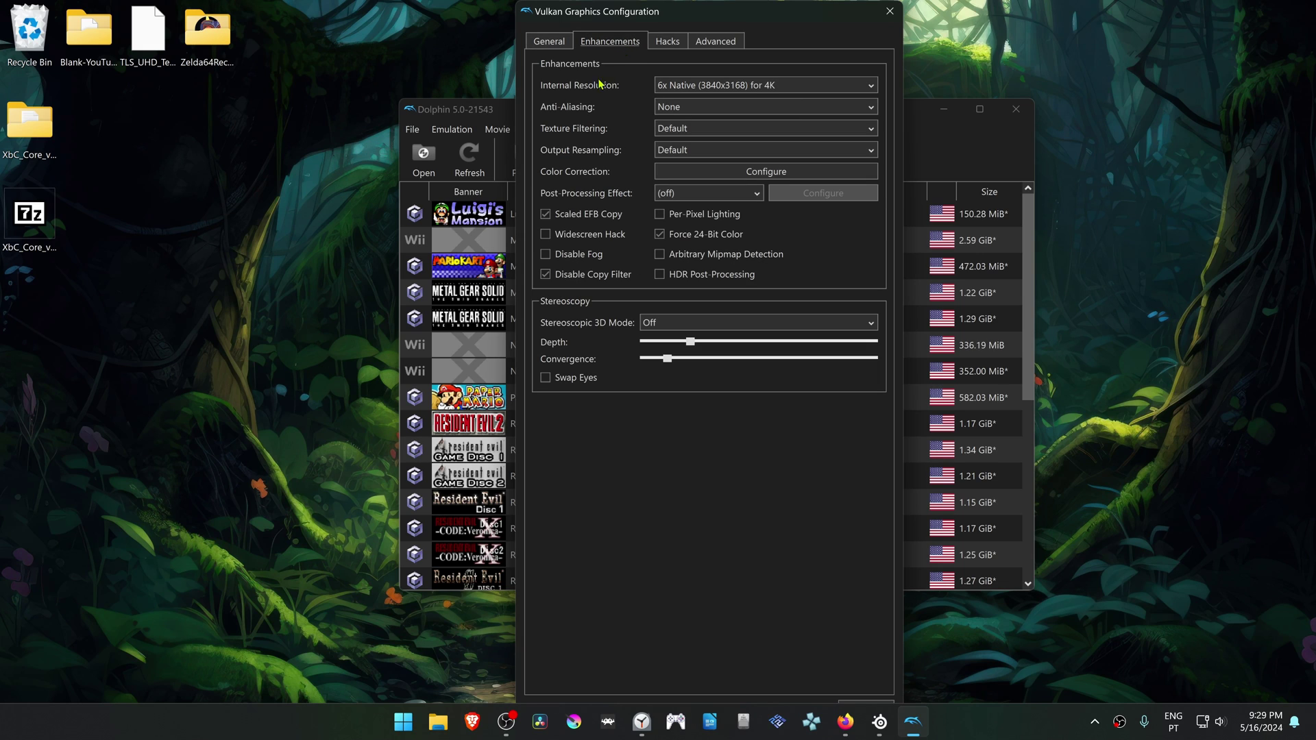
pyautogui.click(698, 85)
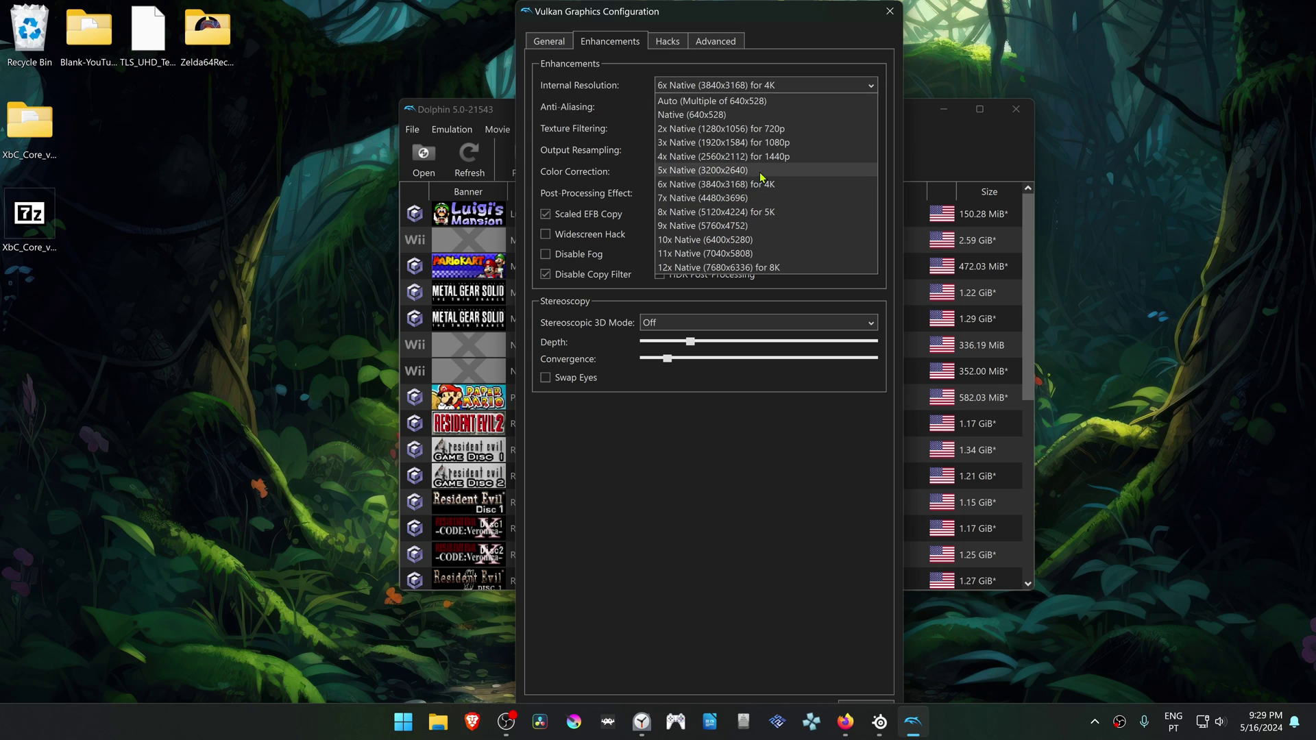
pyautogui.click(767, 187)
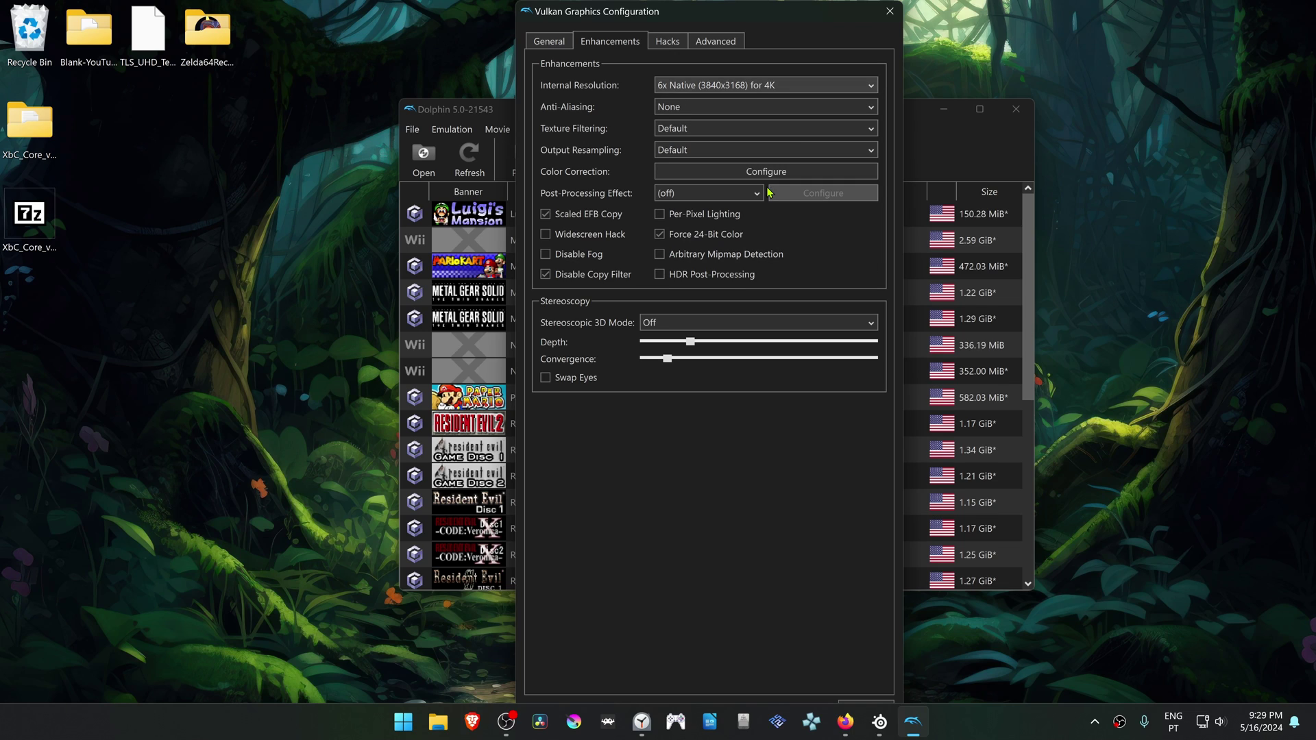
# Step: Enable Load Custom Textures on the Advanced graphics tab and close the Graphics Configuration window
pyautogui.click(719, 43)
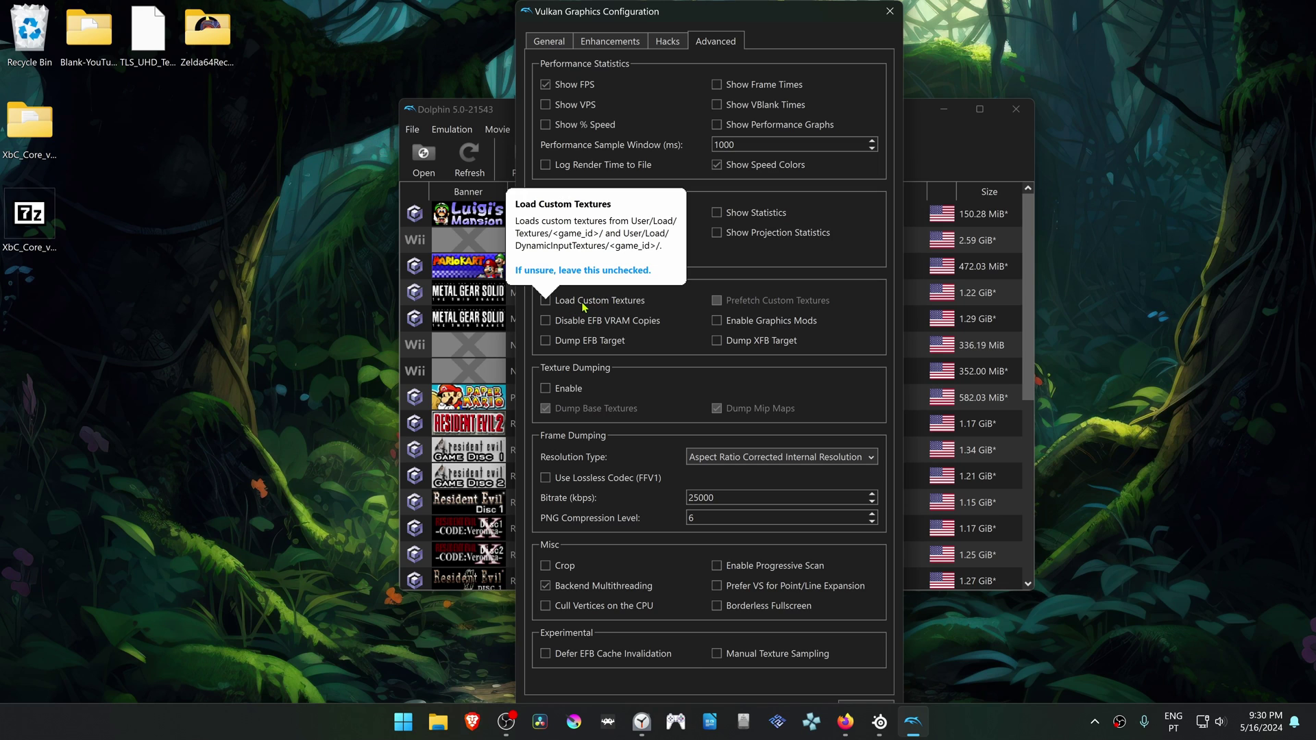
pyautogui.click(614, 306)
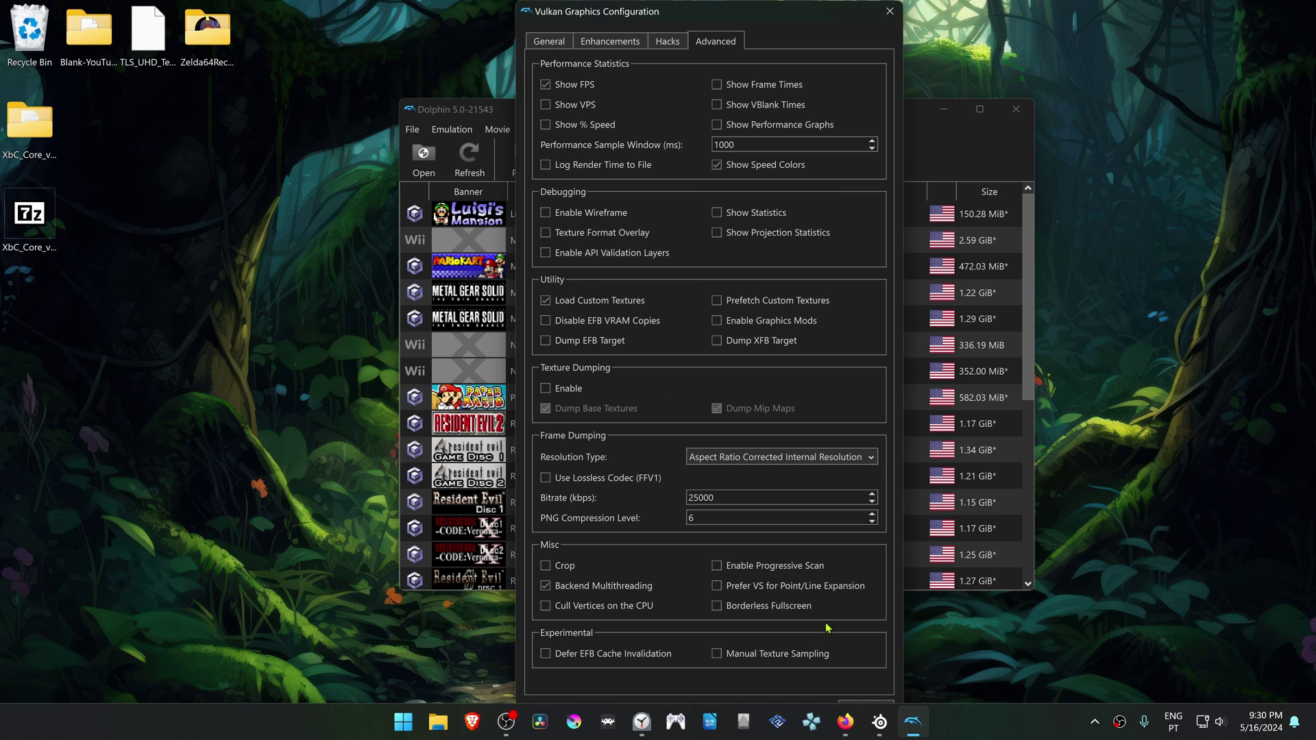
pyautogui.click(890, 12)
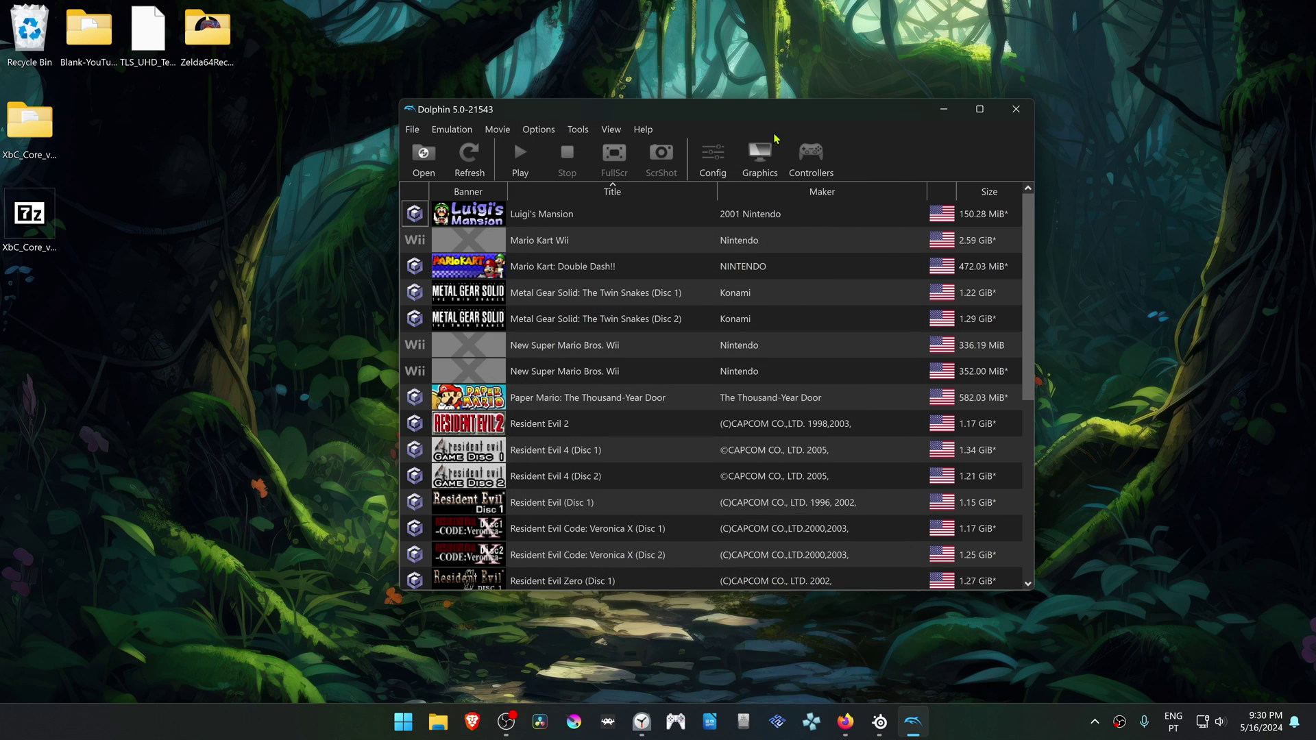
pyautogui.scroll(-5, 522, 513)
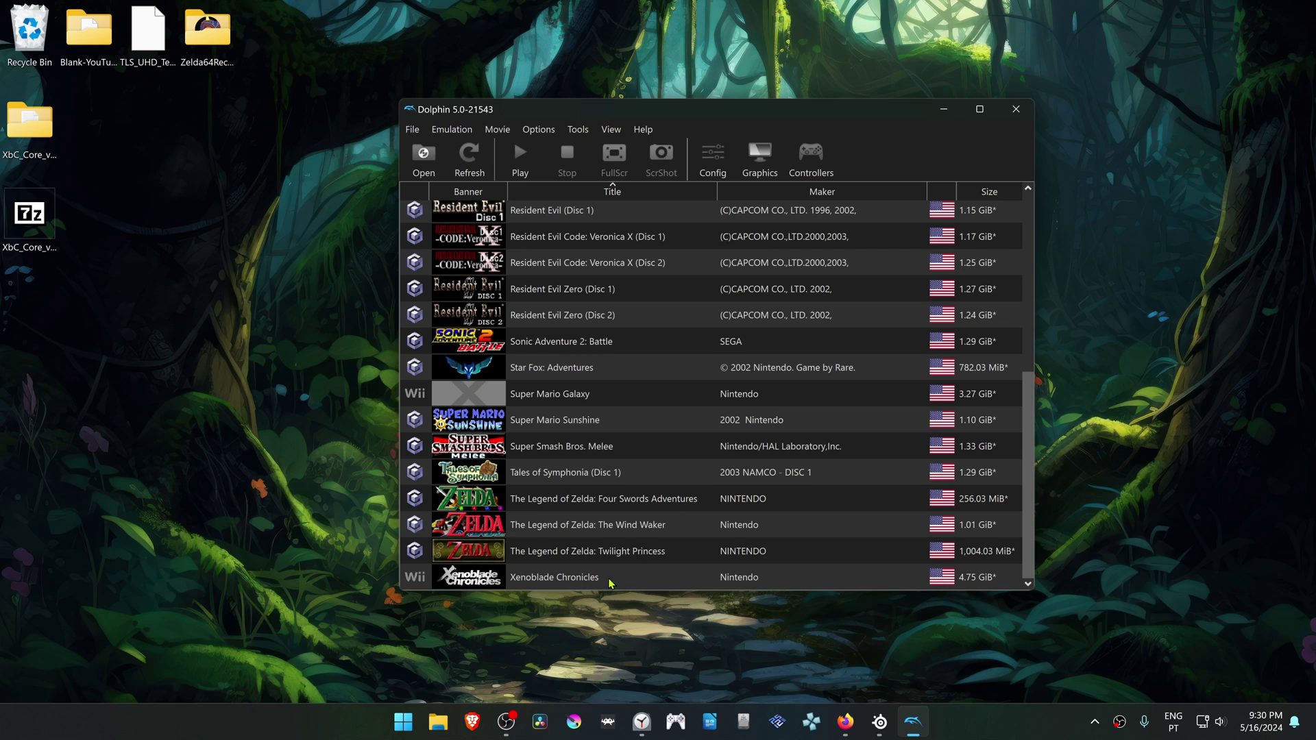